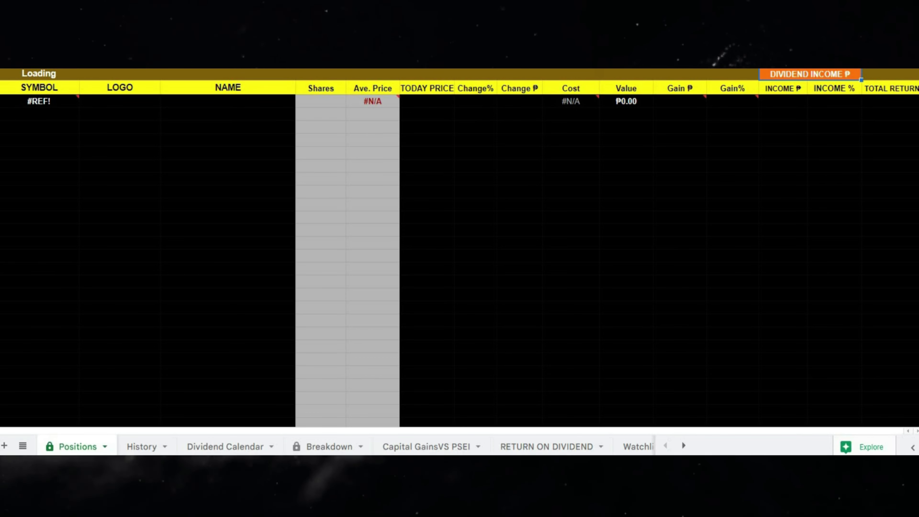
# Browse the empty History, Dividend Calendar, Breakdown, Capital Gains vs PSEI, Return on Dividend and Watchlist sheets
pyautogui.click(141, 447)
pyautogui.scroll(-3, 310, 279)
pyautogui.scroll(3, 310, 279)
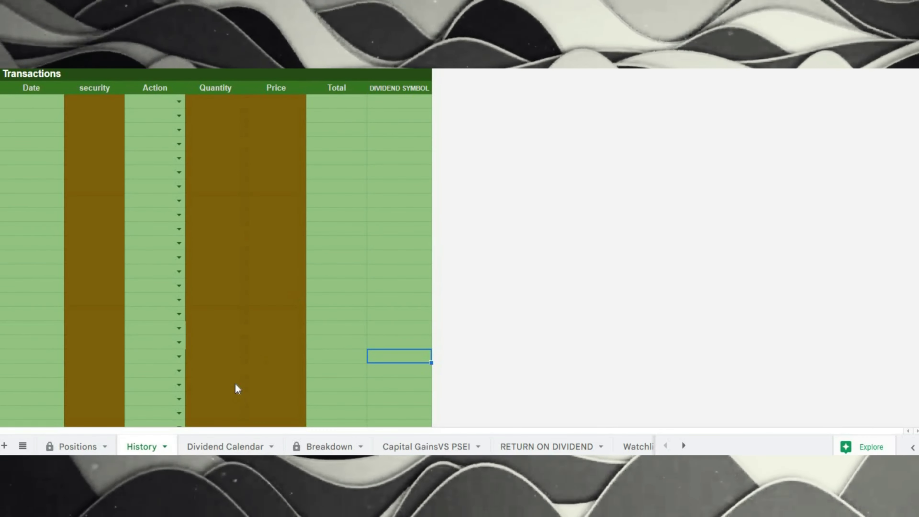
pyautogui.click(223, 445)
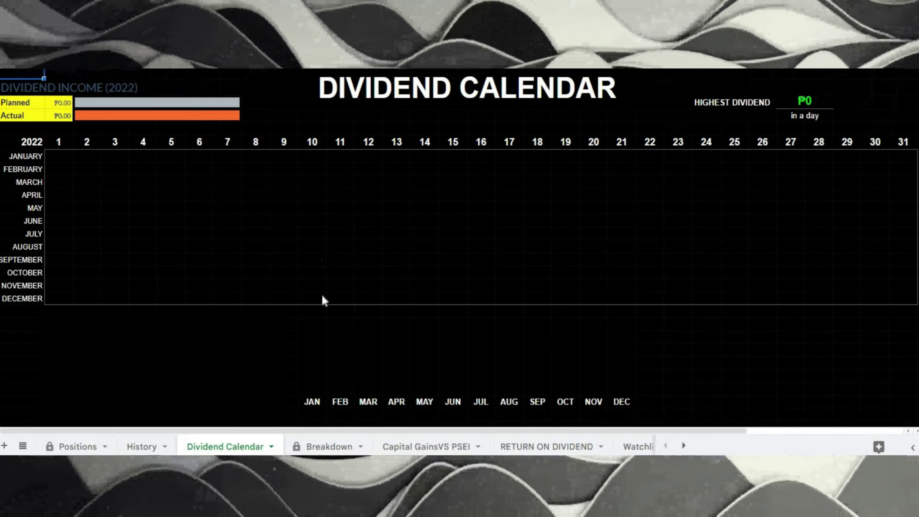
pyautogui.click(324, 447)
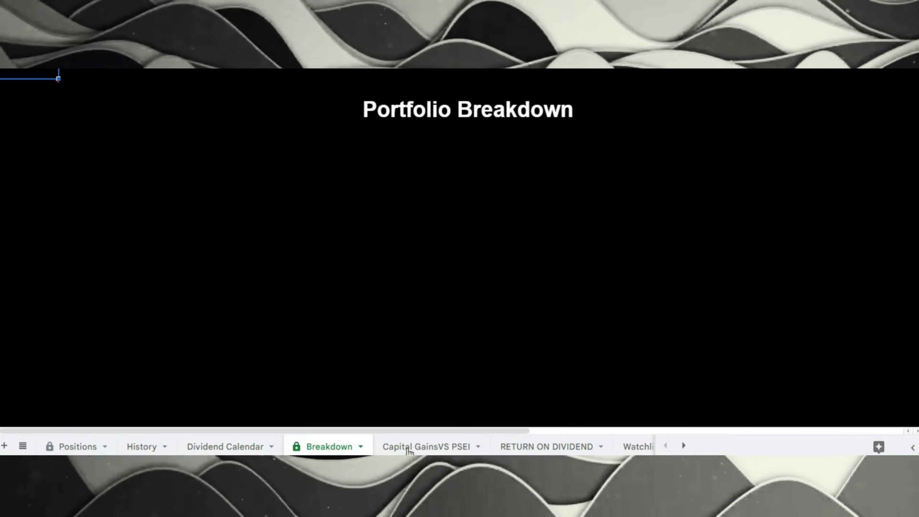
pyautogui.click(420, 447)
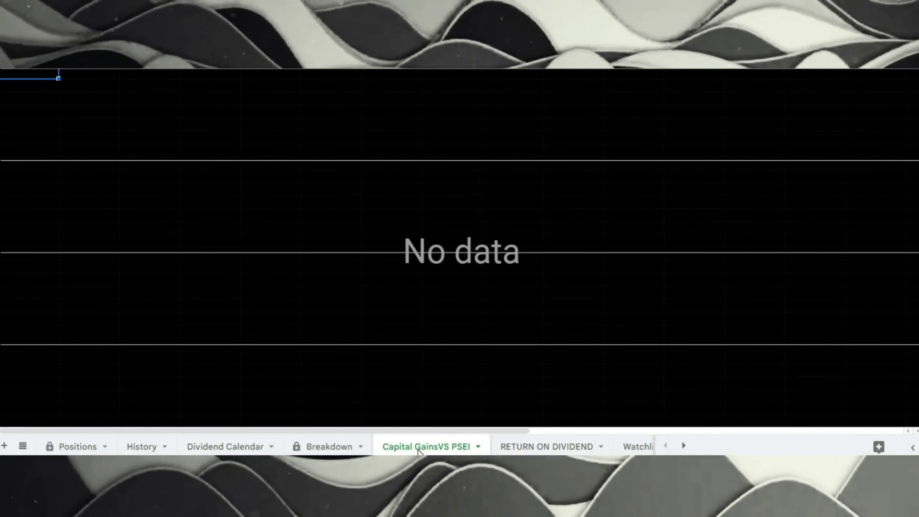
pyautogui.click(514, 448)
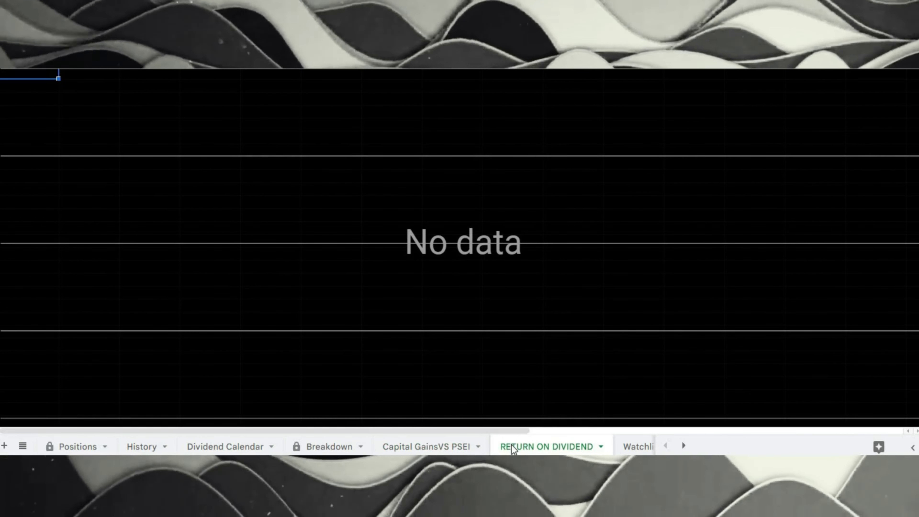
pyautogui.click(634, 446)
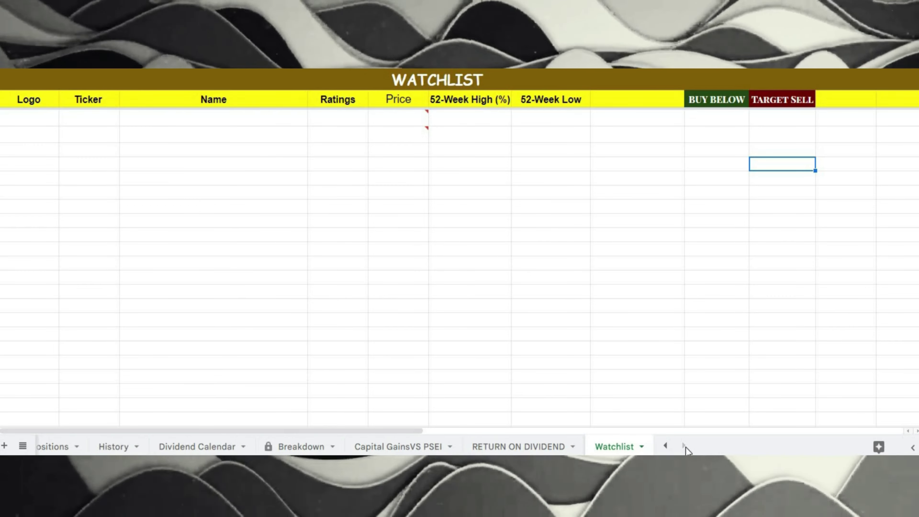
# Enter the ₱100,000 deposit in History, check Positions, then add the 10,000-share DMC buy at ₱5.00
pyautogui.click(665, 446)
pyautogui.click(136, 447)
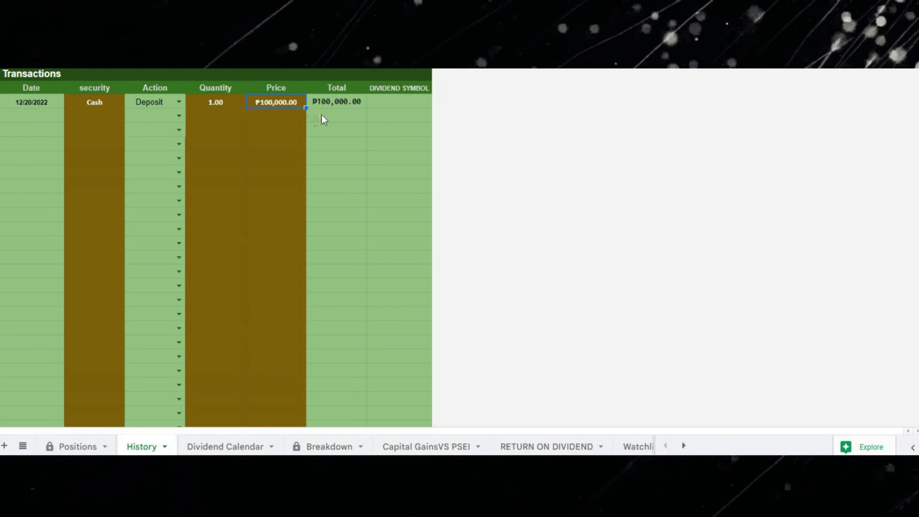
pyautogui.hotkey('ctrl', 'shift', 'pageup')
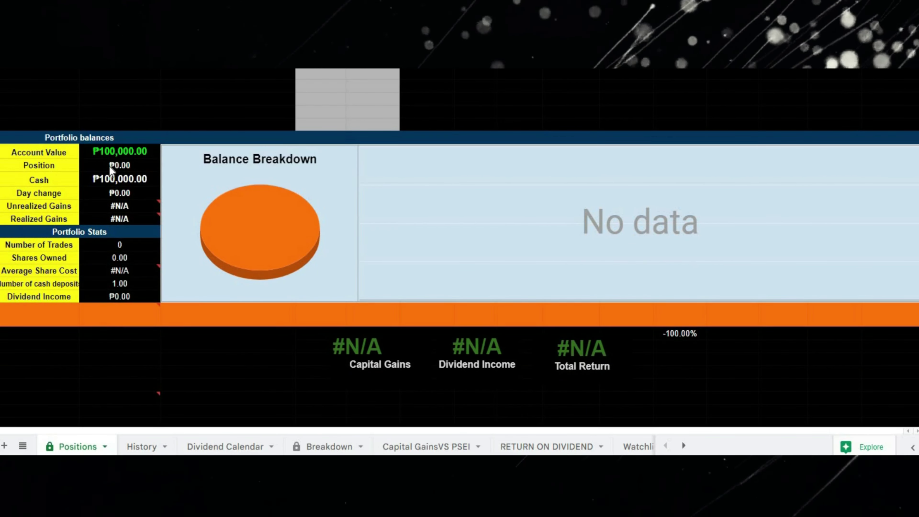
pyautogui.scroll(10, 131, 164)
pyautogui.hotkey('ctrl', 'shift', 'pagedown')
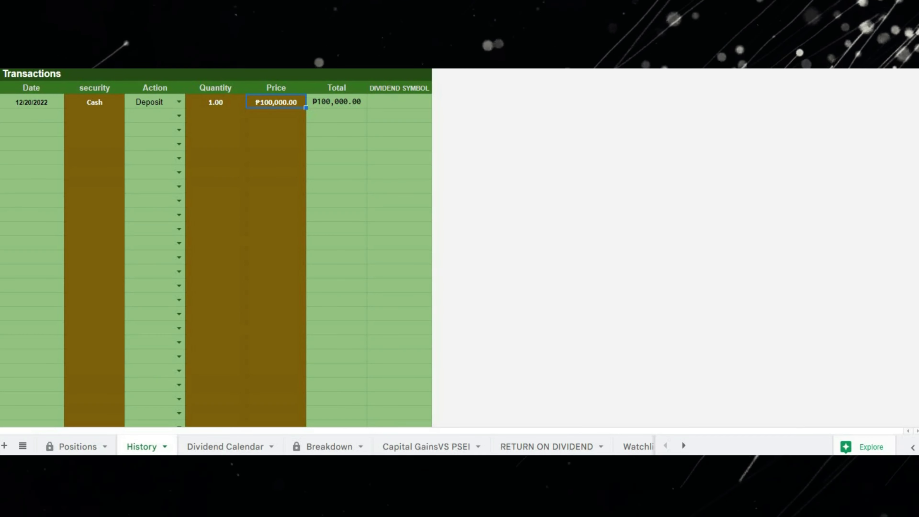
pyautogui.click(41, 121)
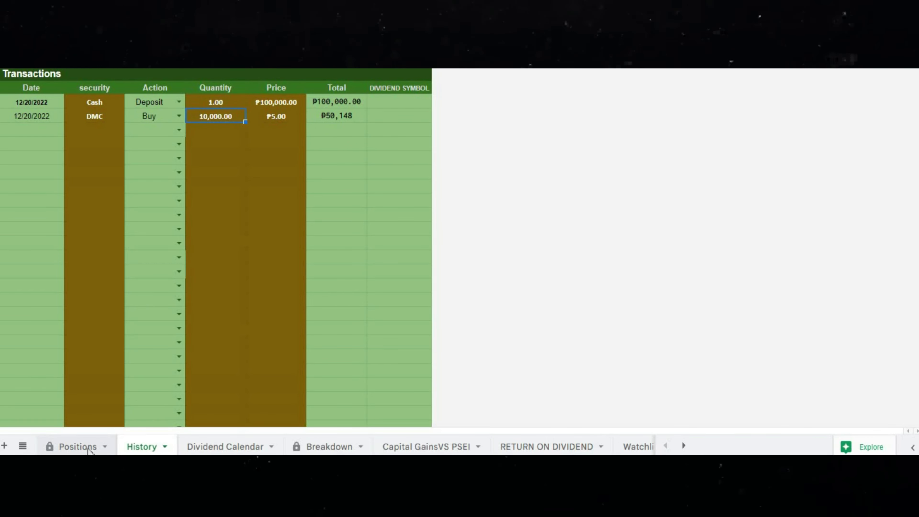
# Review the DMC holding on Positions: 10,000 shares at ₱5.01 average, worth ₱107,200, plus balances and charts
pyautogui.click(78, 447)
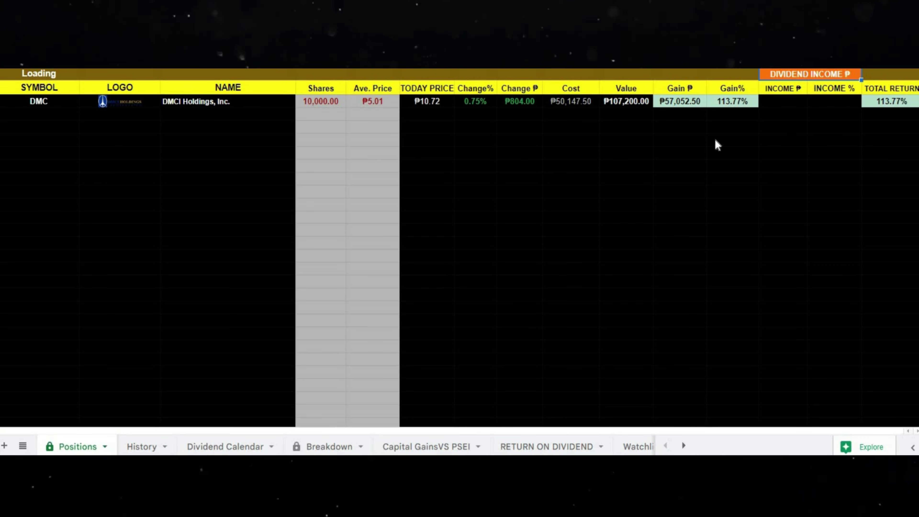
pyautogui.scroll(-5, 678, 149)
pyautogui.scroll(-3, 677, 146)
pyautogui.scroll(-2, 570, 160)
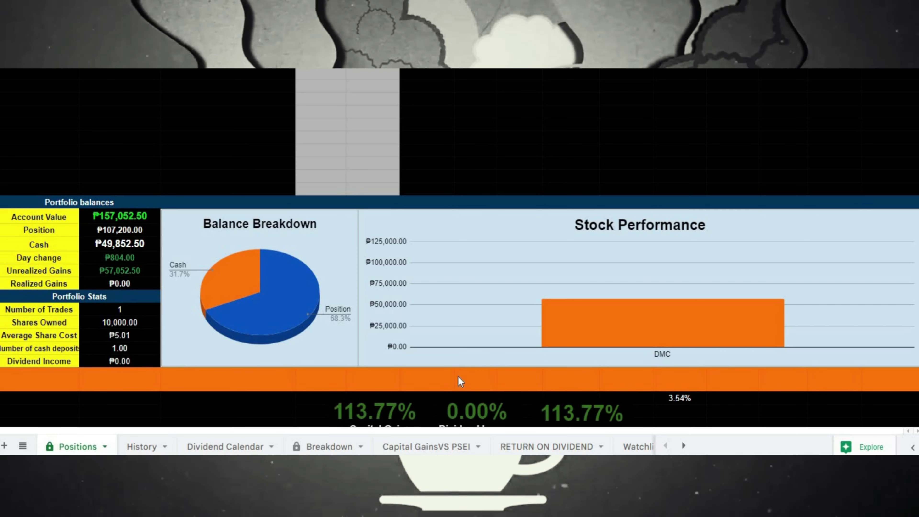
pyautogui.scroll(-1, 308, 415)
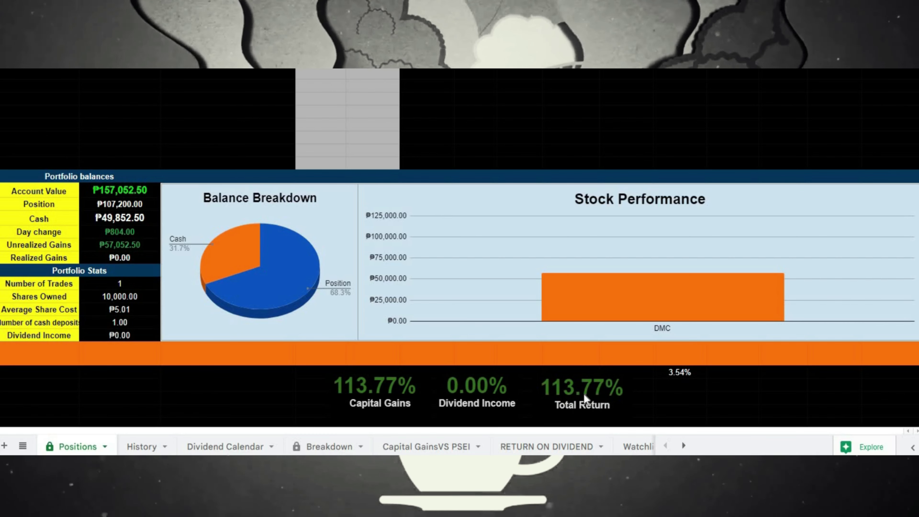
pyautogui.scroll(10, 400, 168)
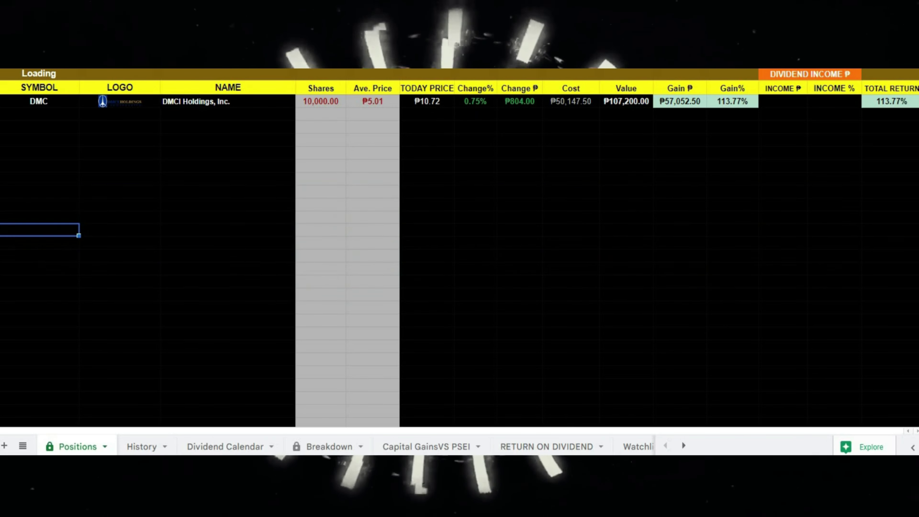
# Delete blank rows 10–28 on Positions so the ₱157,052.50 account balances sit right under DMC
pyautogui.moveTo(2, 191); pyautogui.dragTo(2, 426)
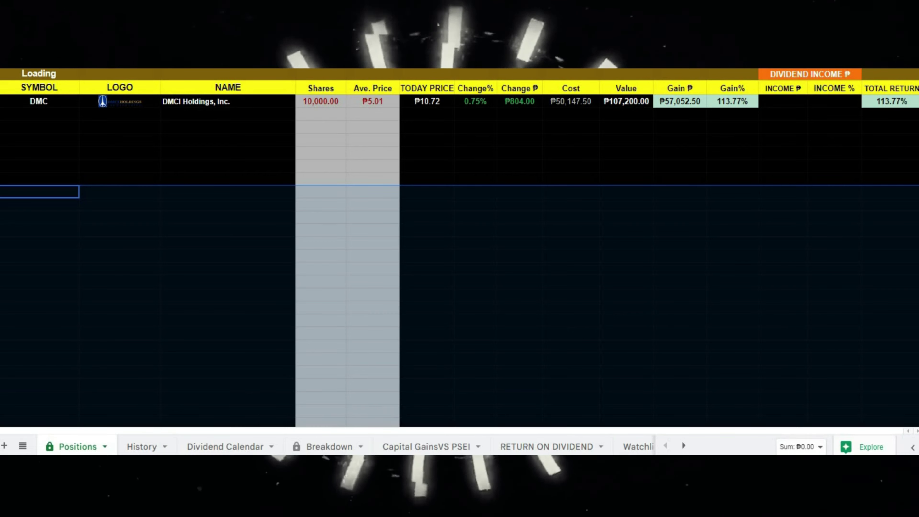
pyautogui.rightClick(4, 420)
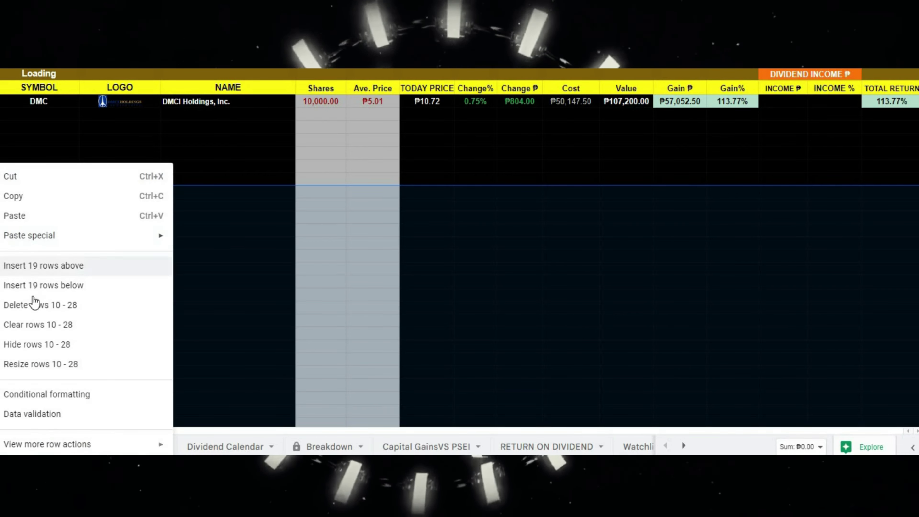
pyautogui.click(33, 304)
pyautogui.scroll(-2, 593, 358)
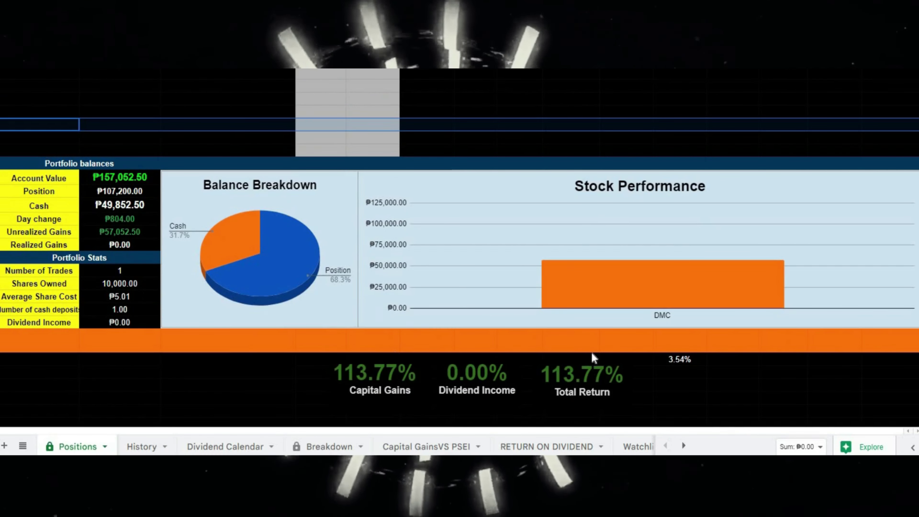
pyautogui.scroll(2, 334, 302)
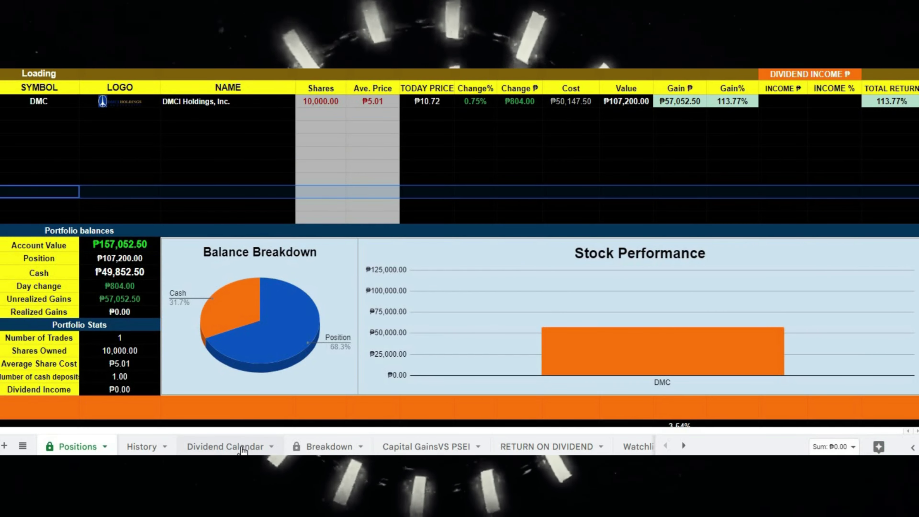
# Add a 12/20/2022 cash dividend row of ₱3,000 with symbol DMC on History
pyautogui.click(243, 449)
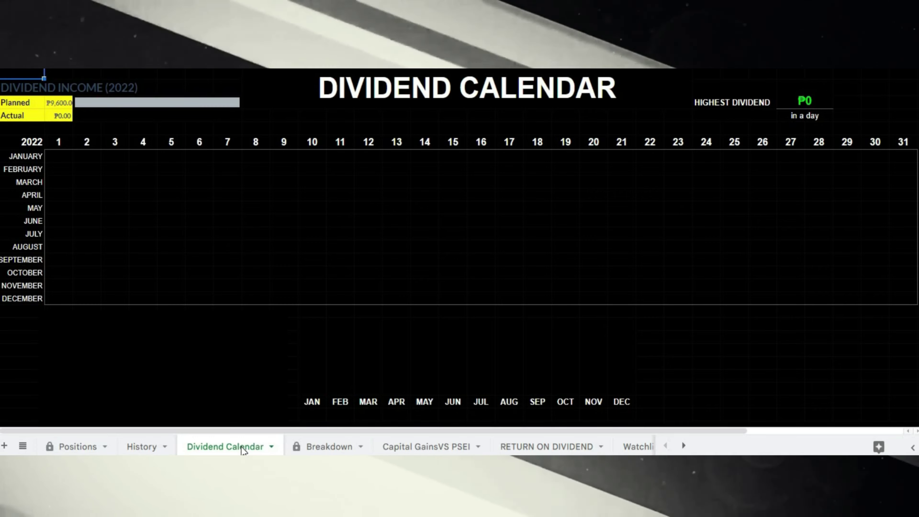
pyautogui.click(142, 447)
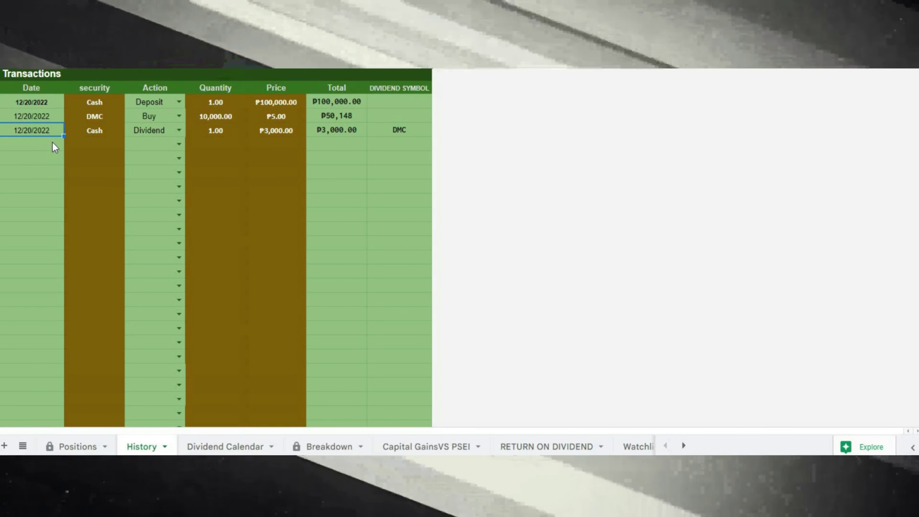
# Verify the DMC dividend entry, then inspect the ₱3,000 dividend on December 20 in the Dividend Calendar
pyautogui.click(416, 128)
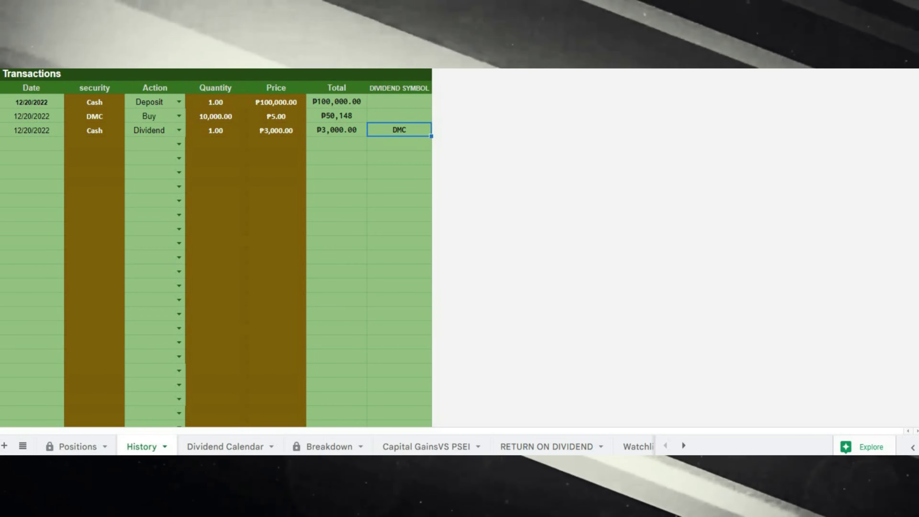
pyautogui.click(273, 134)
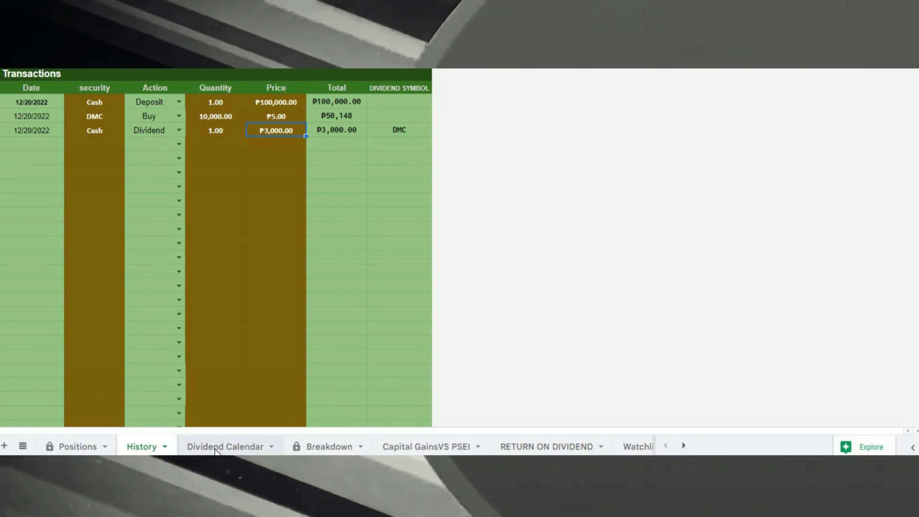
pyautogui.click(215, 447)
pyautogui.click(594, 298)
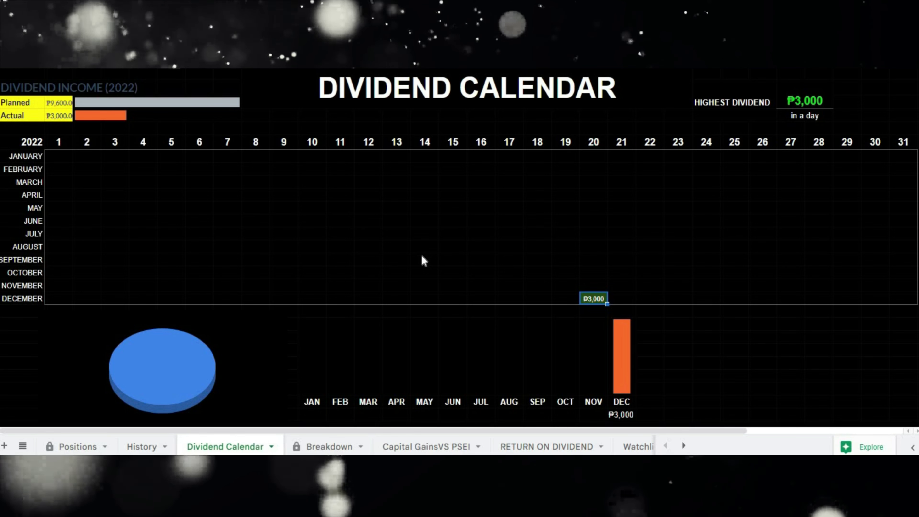
pyautogui.click(67, 106)
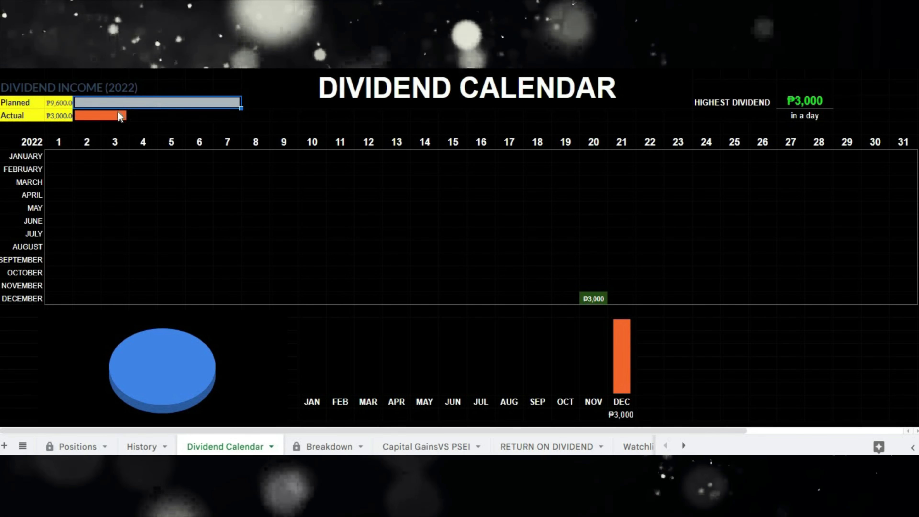
pyautogui.press('Down')
pyautogui.press('Right')
pyautogui.press('Right')
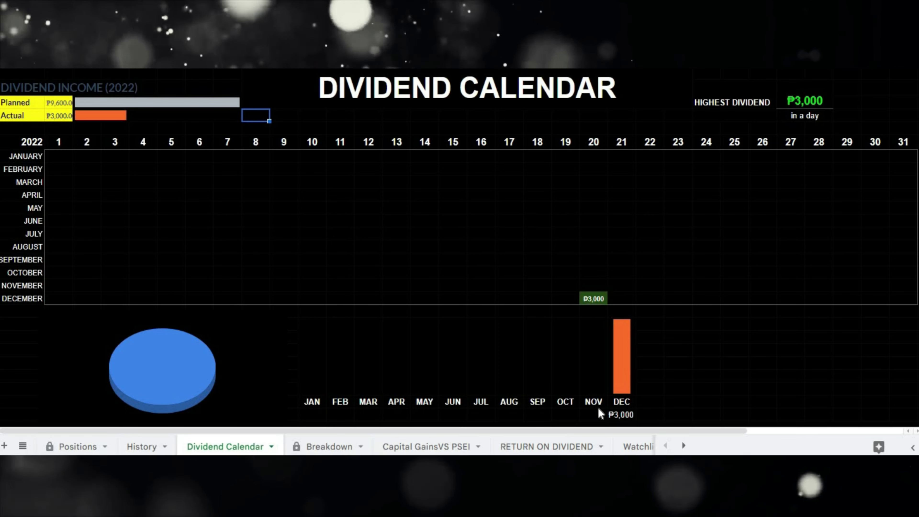
pyautogui.hotkey('ctrl', 'shift', 'pageup')
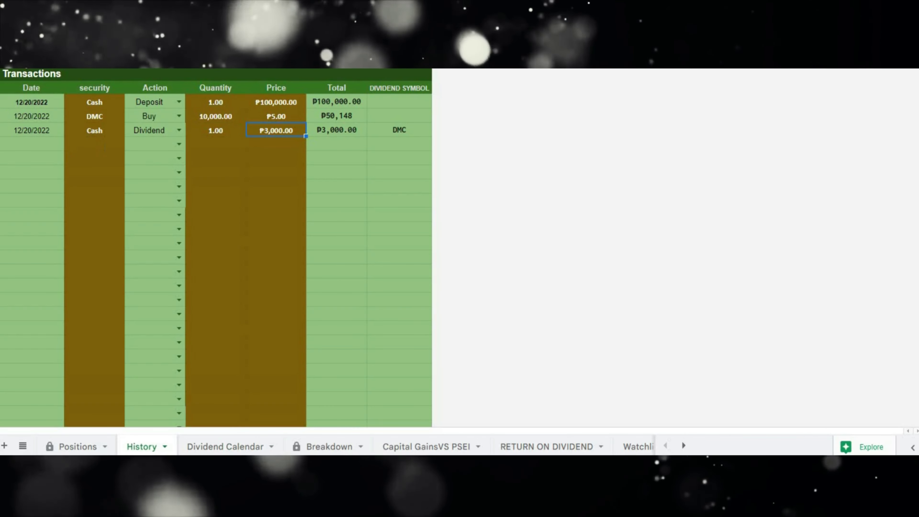
# Paste a ₱1,500 DMC dividend dated 2/5/2022 into History and view it on February 5
pyautogui.click(36, 141)
pyautogui.hotkey('ctrl', 'v')
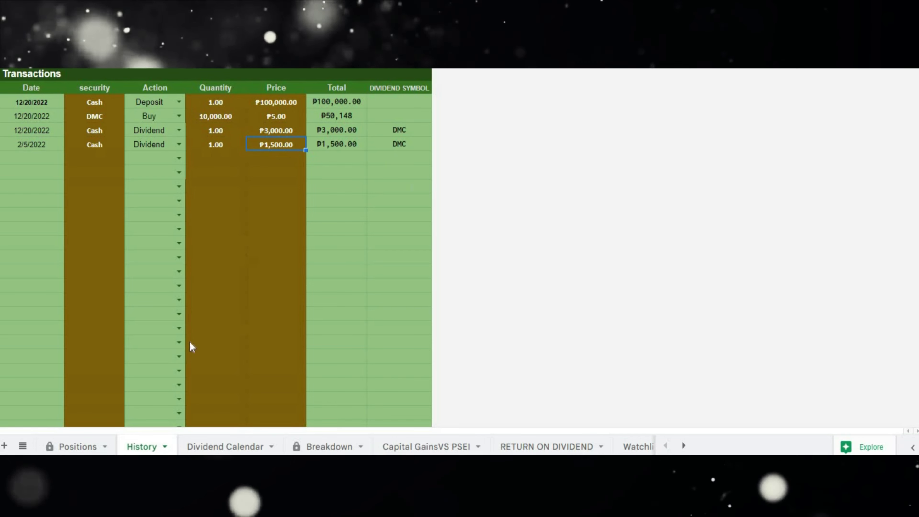
pyautogui.click(231, 446)
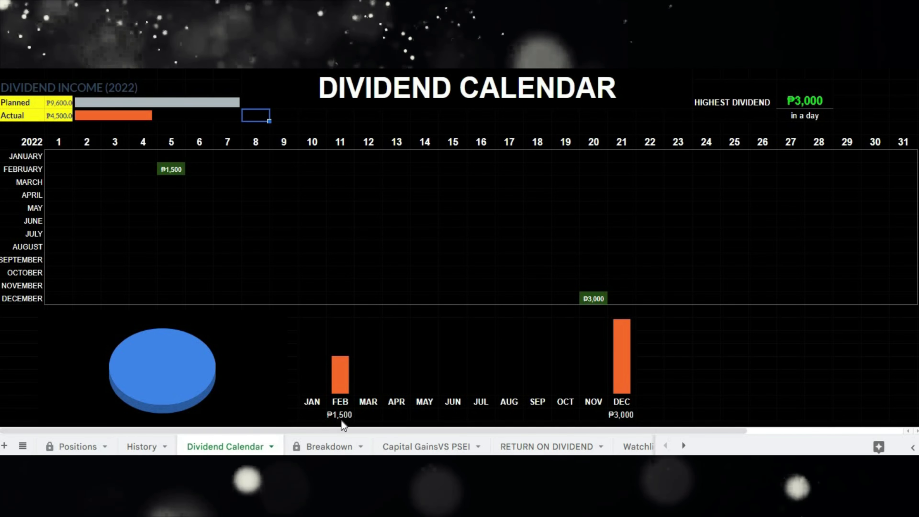
# Inspect the DMC row and return figures on Positions ahead of the 10,000-share GMA7 buy at ₱4.00
pyautogui.click(76, 446)
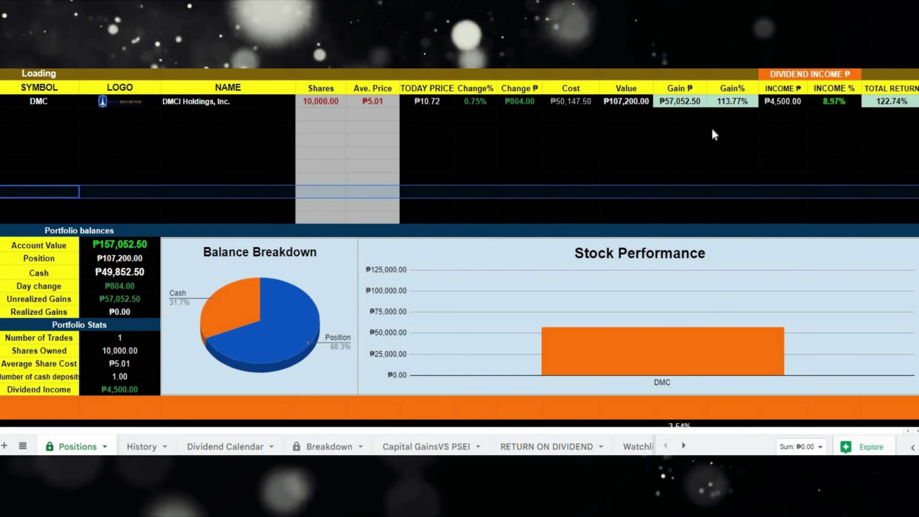
pyautogui.click(797, 104)
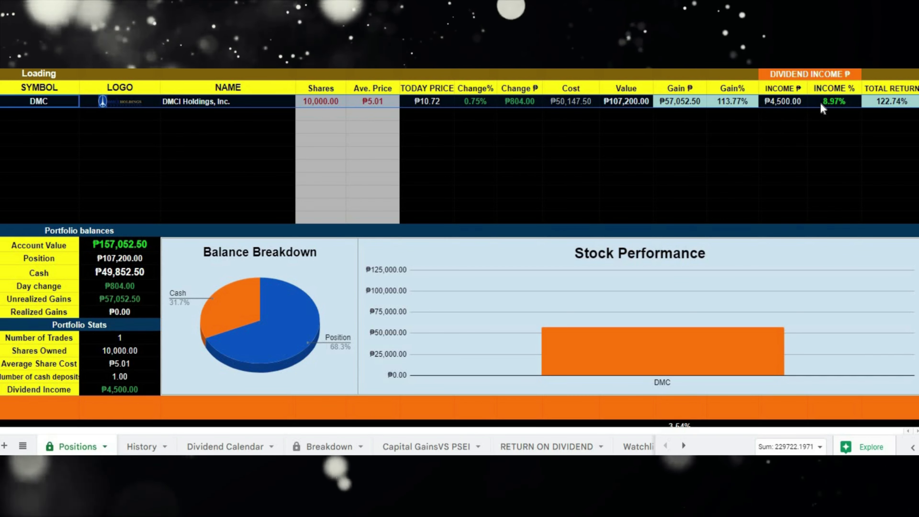
pyautogui.scroll(-3, 822, 106)
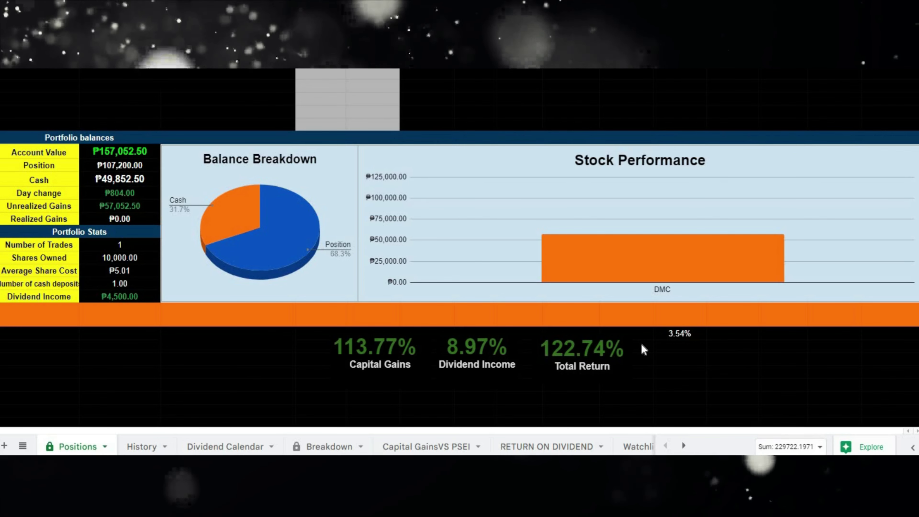
pyautogui.scroll(3, 642, 343)
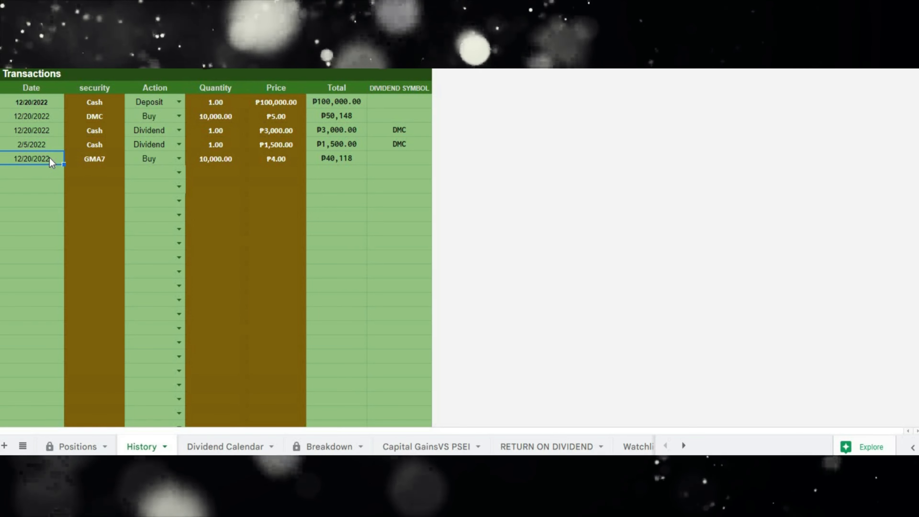
# Check the GMA7 security, quantity and price cells in History, then locate the new GMA7 row on Positions
pyautogui.click(94, 160)
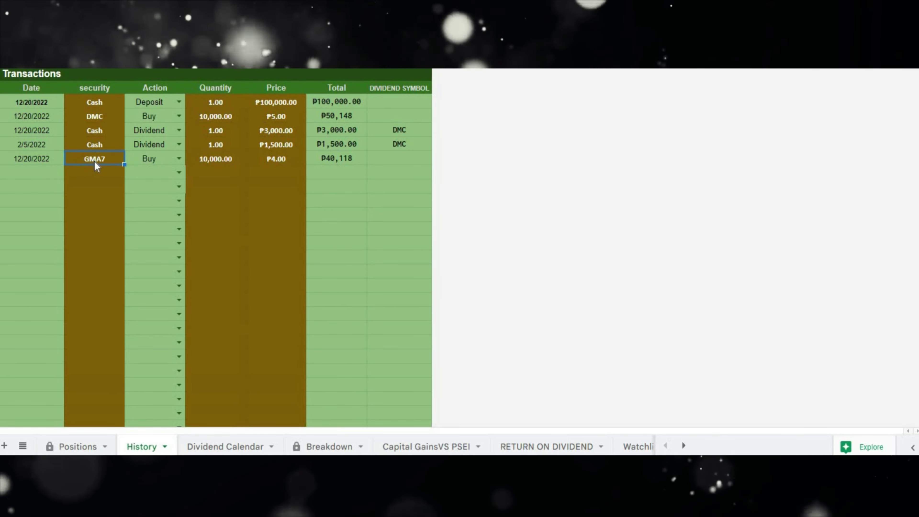
pyautogui.press('Right')
pyautogui.press('Right')
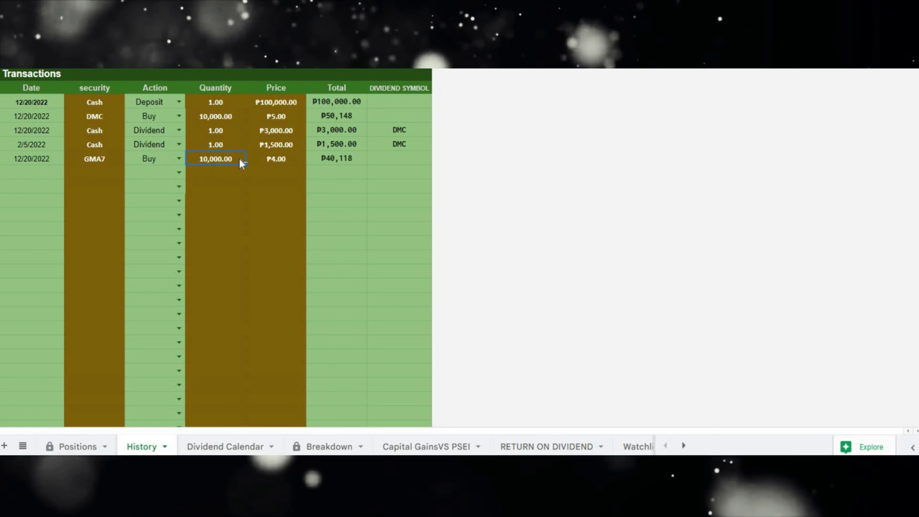
pyautogui.click(278, 164)
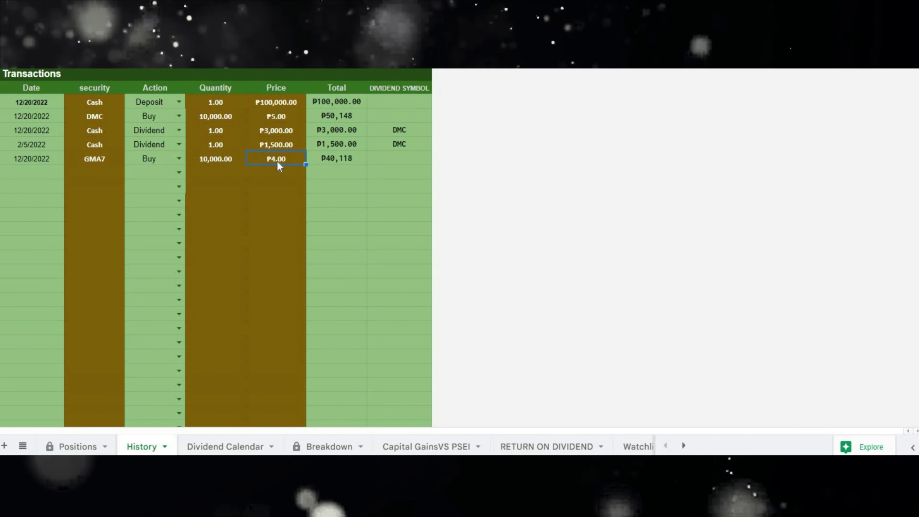
pyautogui.click(72, 446)
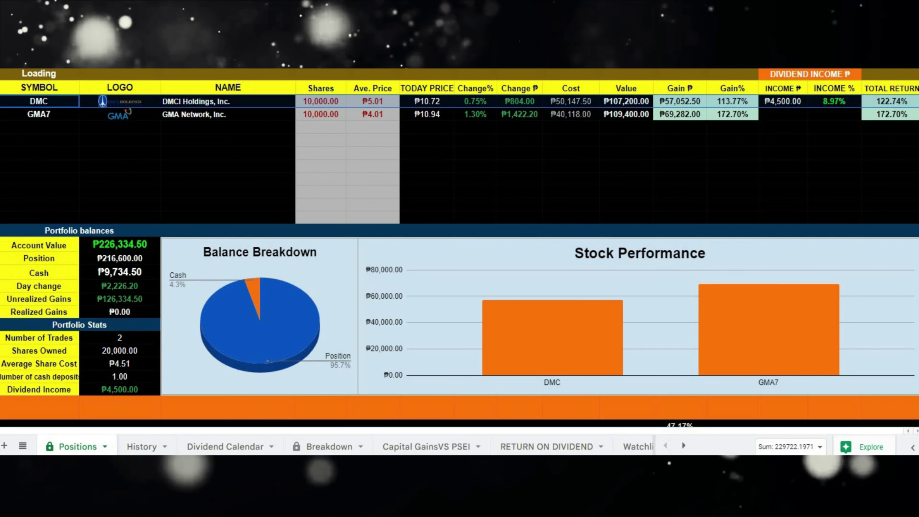
pyautogui.press('Down')
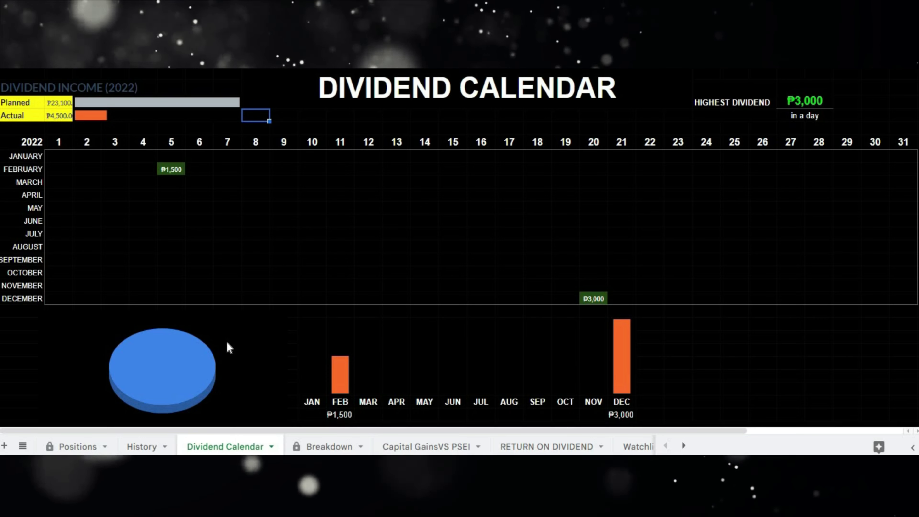
# Enter the six March–September 2022 dividends in History and view them on the Dividend Calendar, totalling ₱12,830
pyautogui.hotkey('ctrl', 'shift', 'pageup')
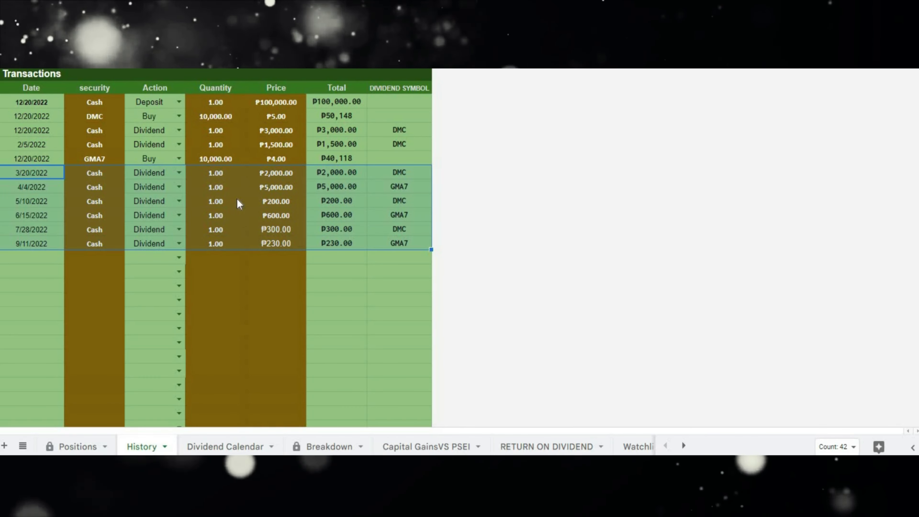
pyautogui.click(220, 442)
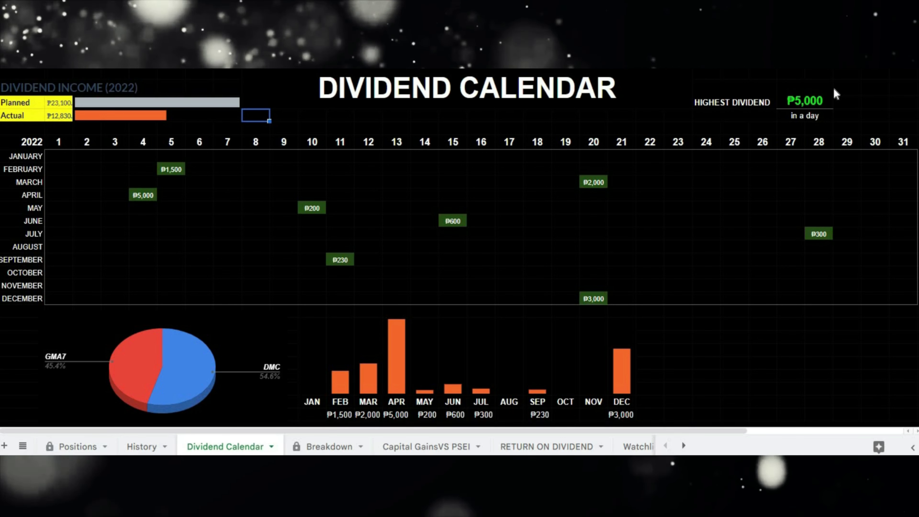
# Review the Planned ₱23,100 and Actual ₱12,830 dividend totals, then move on to the Portfolio Breakdown pie chart sheet
pyautogui.click(55, 106)
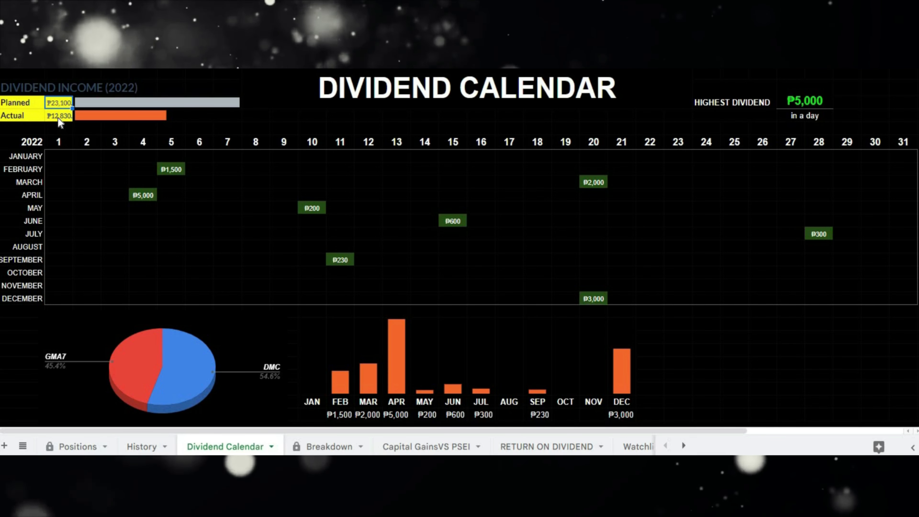
pyautogui.click(58, 117)
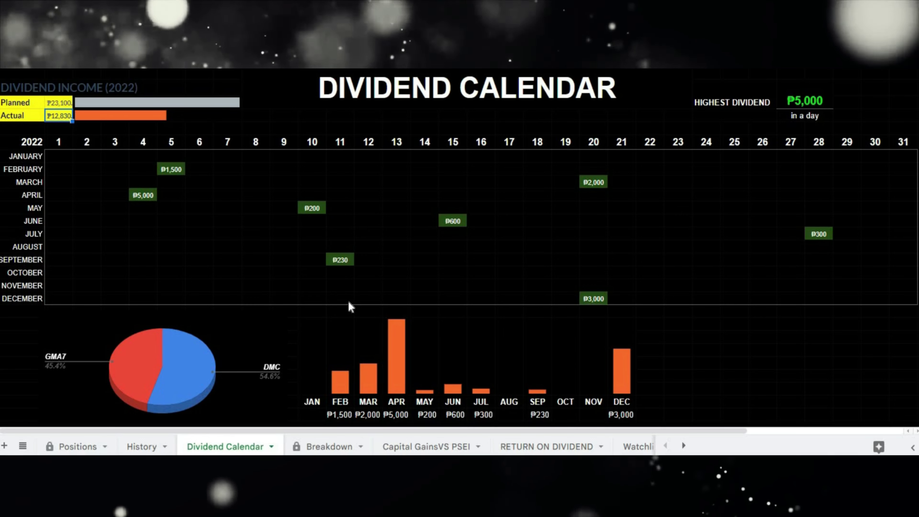
pyautogui.hotkey('ctrl', 'pagedown')
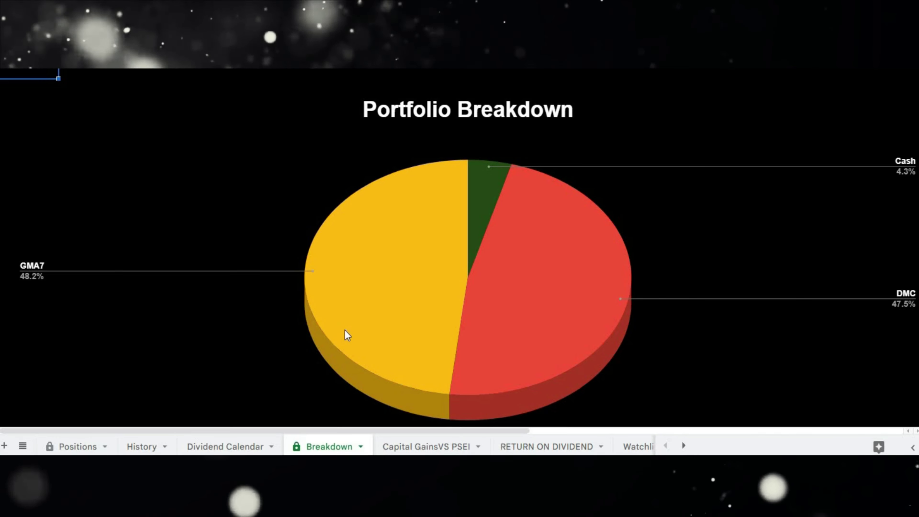
# Browse the Capital GainsVS PSEI and RETURN ON DIVIDEND sheets, ending on the empty Watchlist
pyautogui.click(431, 447)
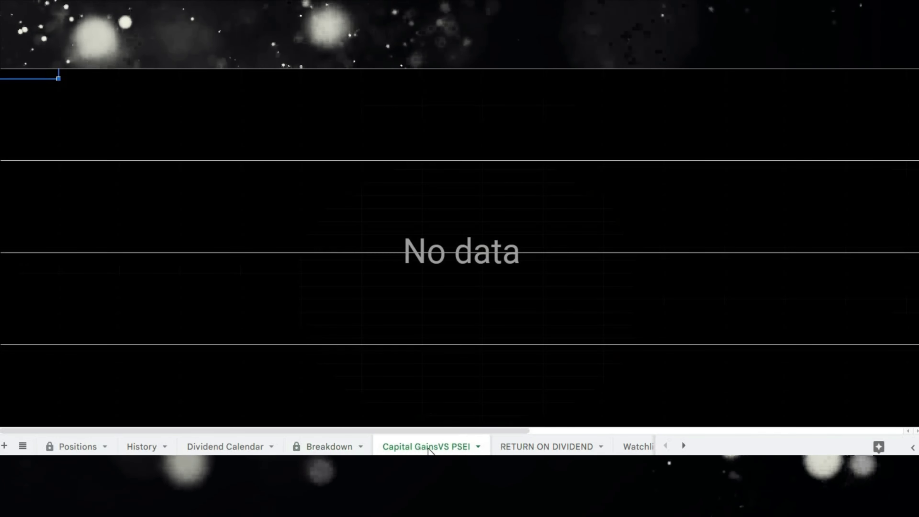
pyautogui.click(547, 445)
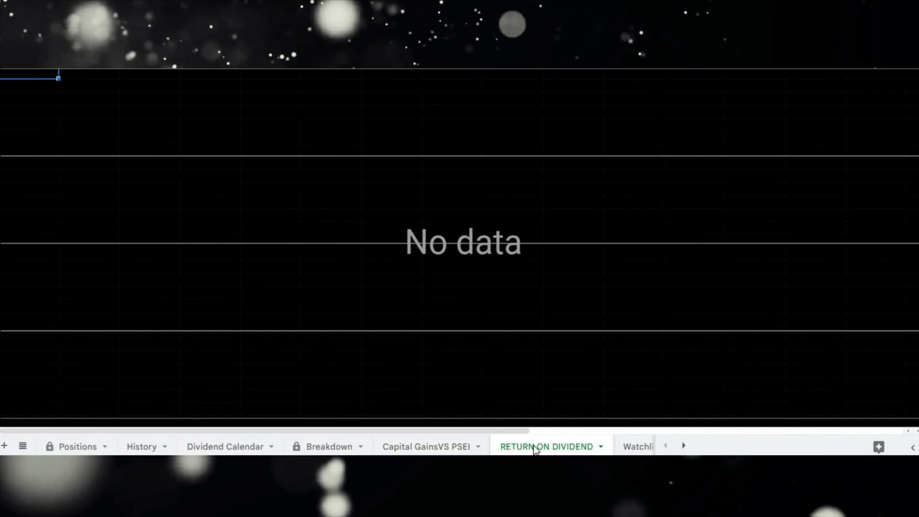
pyautogui.click(448, 446)
pyautogui.click(442, 444)
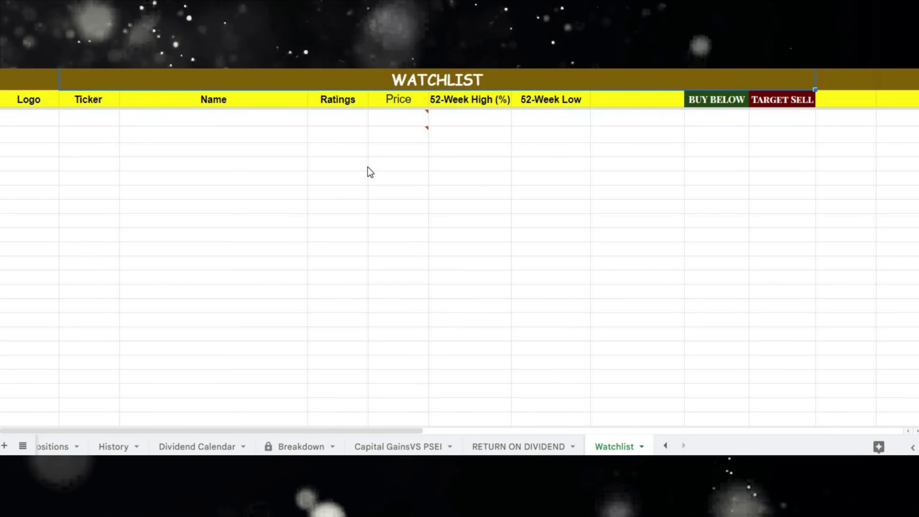
# Put DMC in the Watchlist's first Ticker cell, undoing and then restoring the entry
pyautogui.click(104, 124)
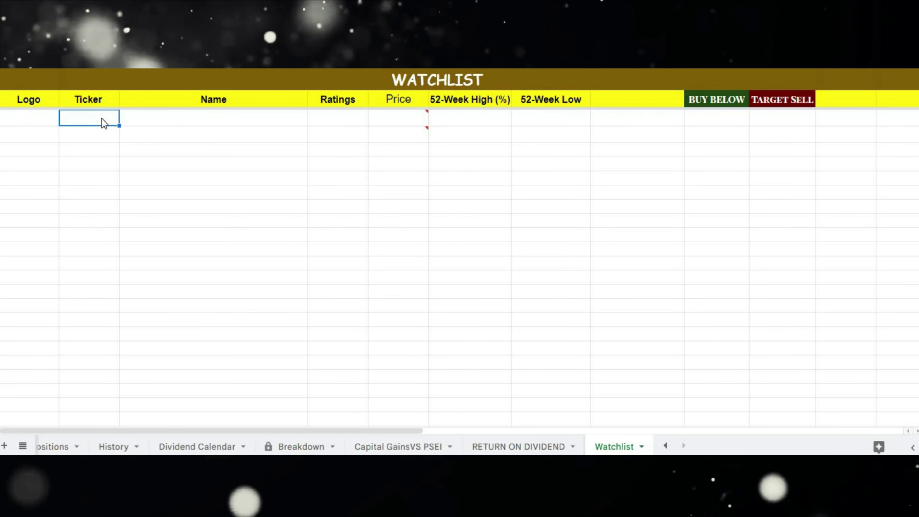
pyautogui.hotkey('ctrl', 'z')
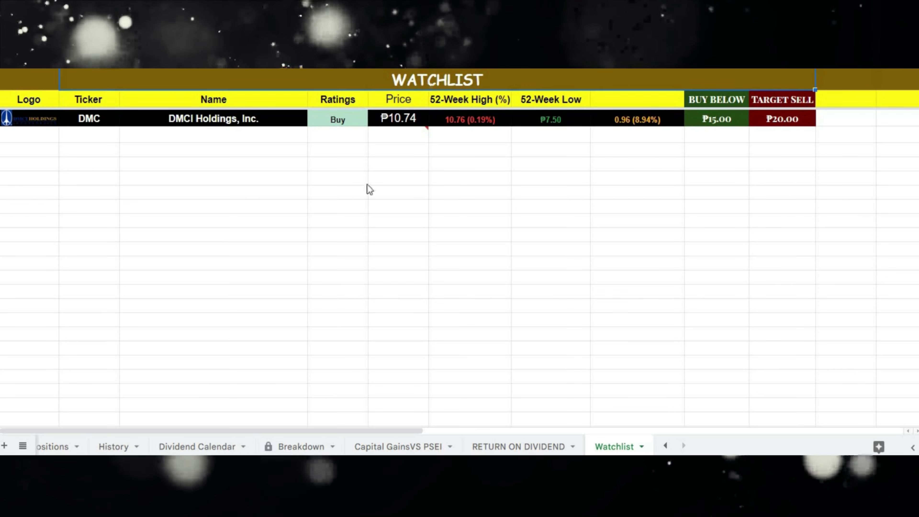
pyautogui.hotkey('ctrl', 'z')
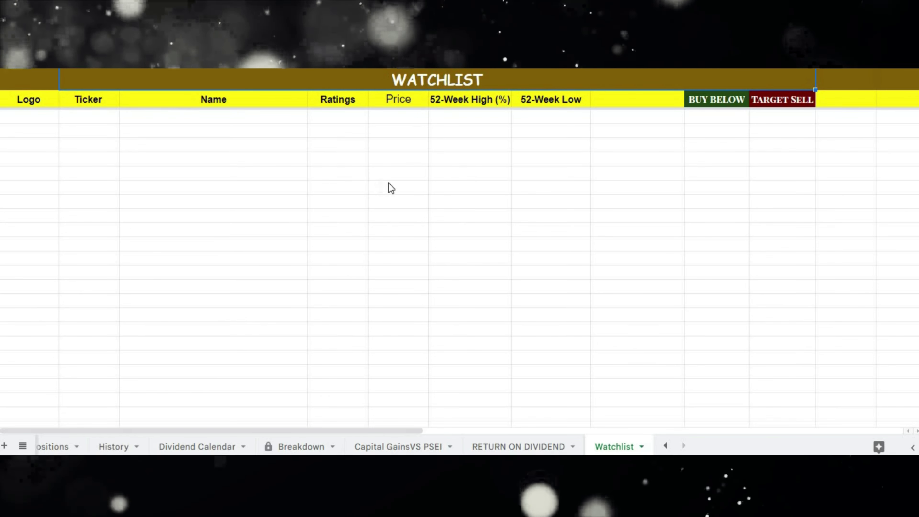
pyautogui.hotkey('ctrl', 'y')
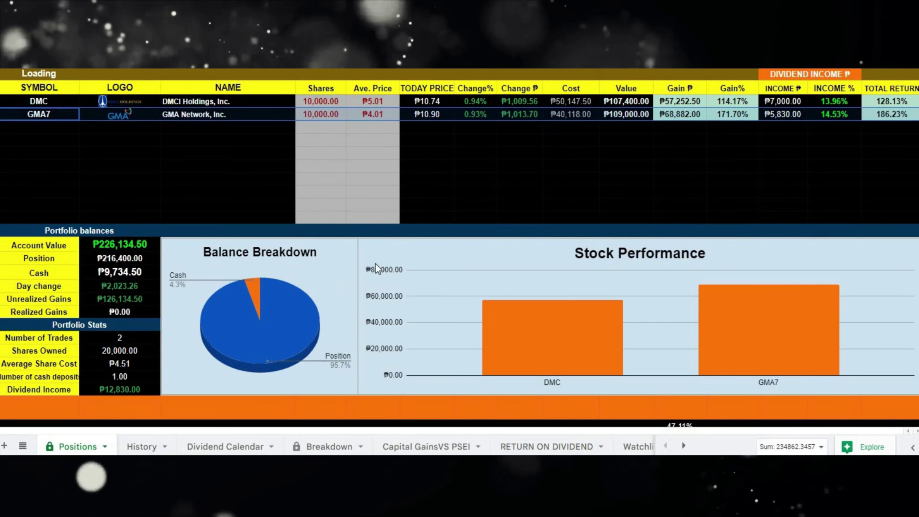
pyautogui.scroll(-3, 450, 245)
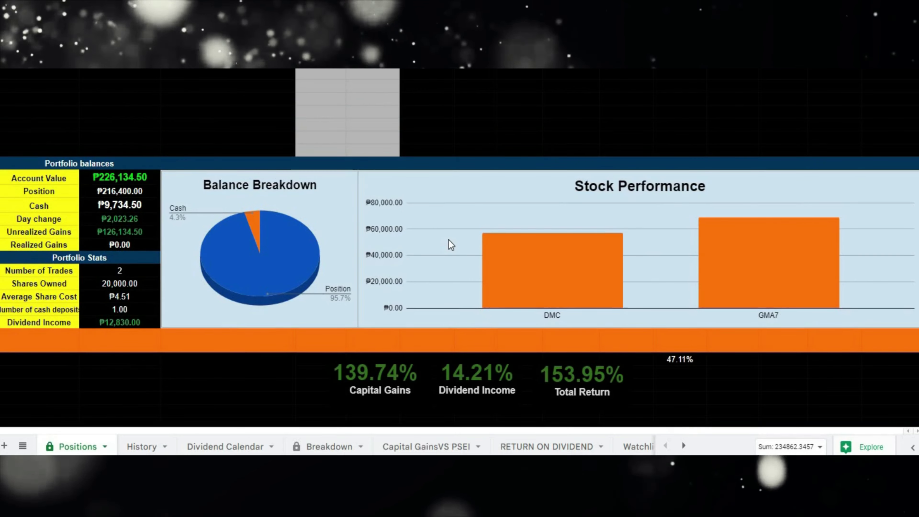
pyautogui.scroll(1, 450, 245)
pyautogui.scroll(1, 450, 245)
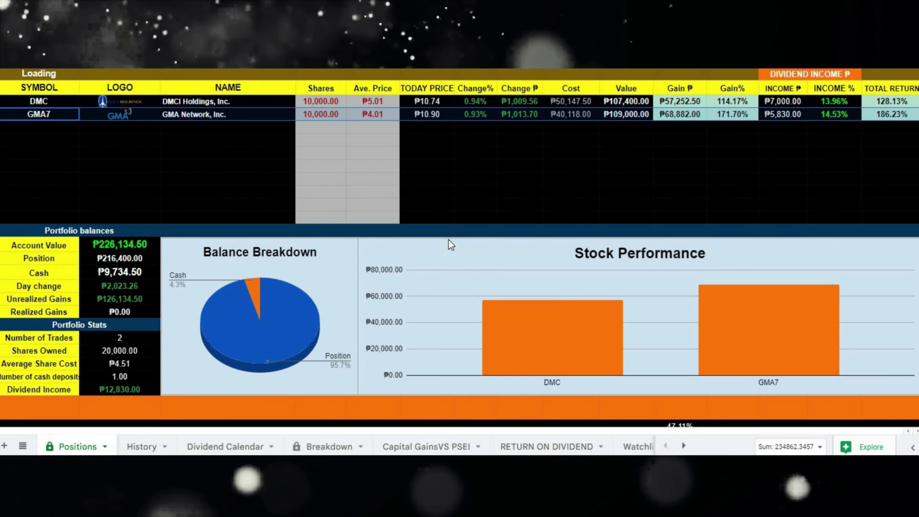